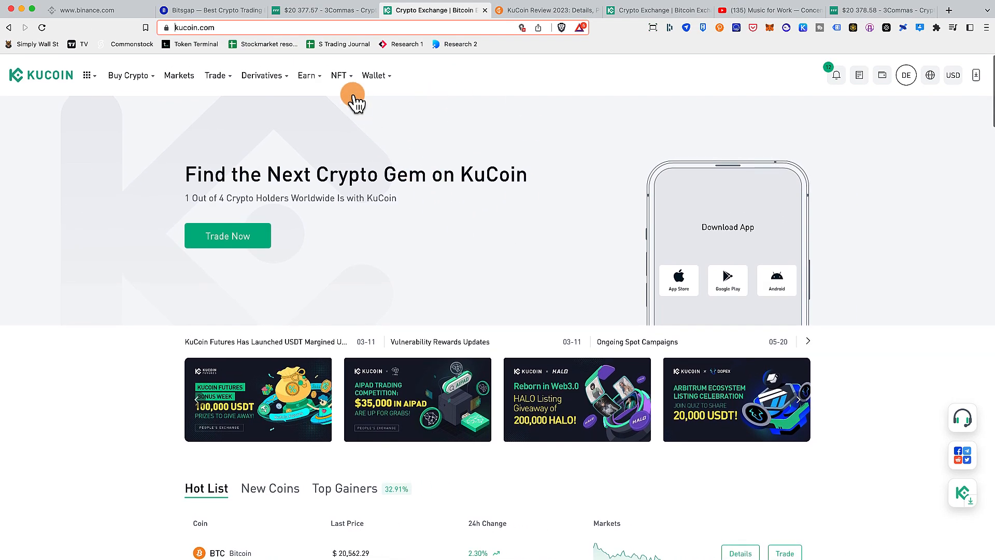
Look over the 3Commas portfolio, the Bitsgap homepage and the CoinSutra KuCoin Review 2023 article
{"action": "mouse_move", "coordinate": [353, 98]}
{"action": "left_click", "coordinate": [317, 10]}
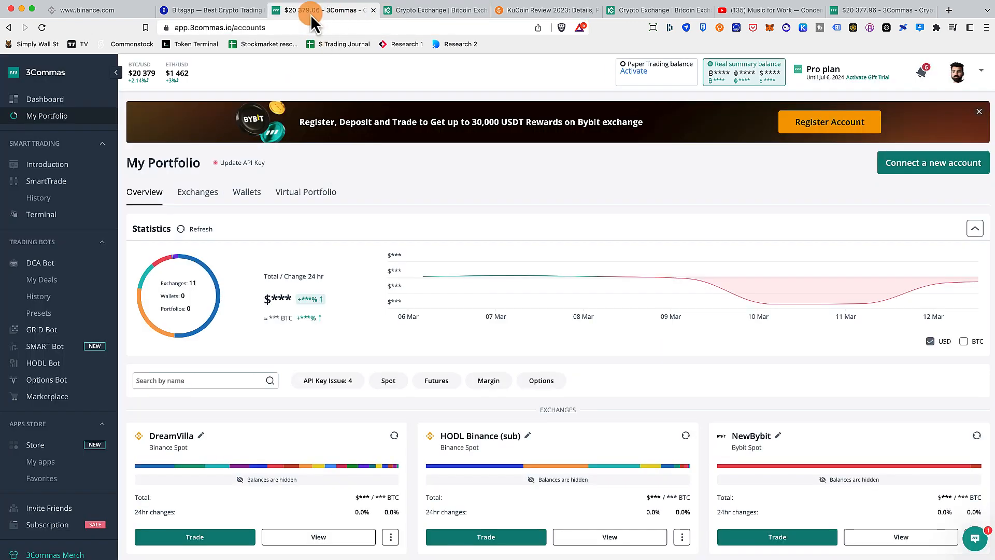
{"action": "left_click", "coordinate": [219, 11]}
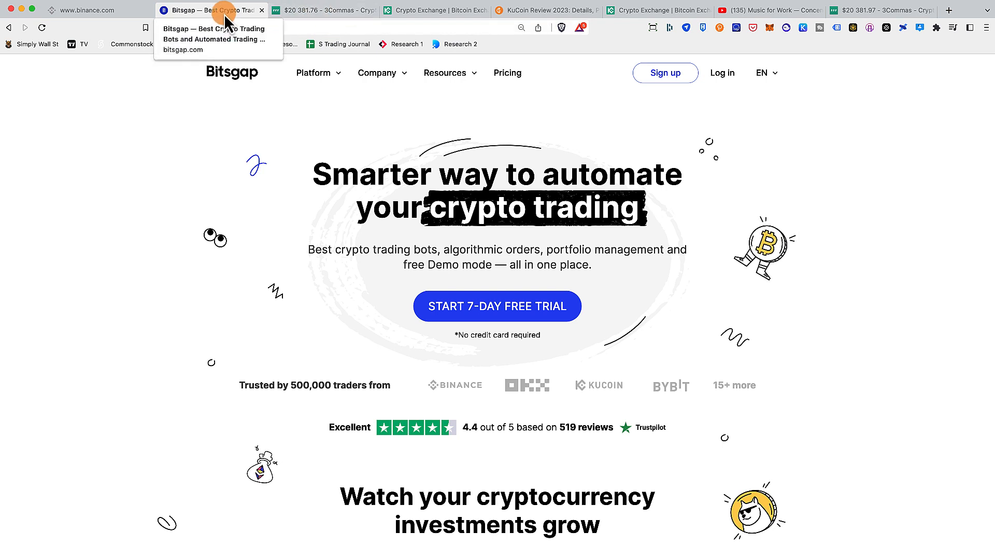
{"action": "left_click", "coordinate": [335, 12]}
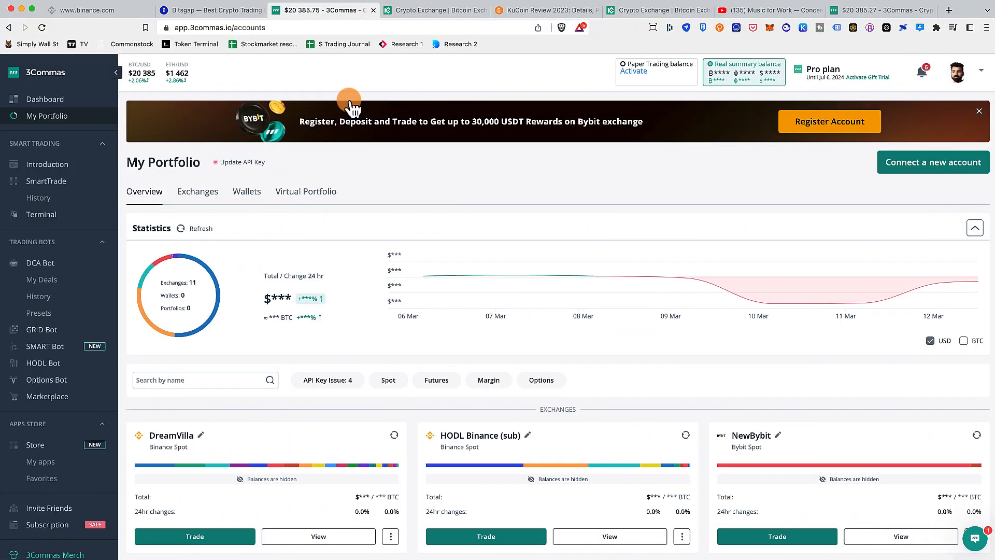
{"action": "scroll", "coordinate": [349, 100], "scroll_direction": "down", "scroll_amount": 1}
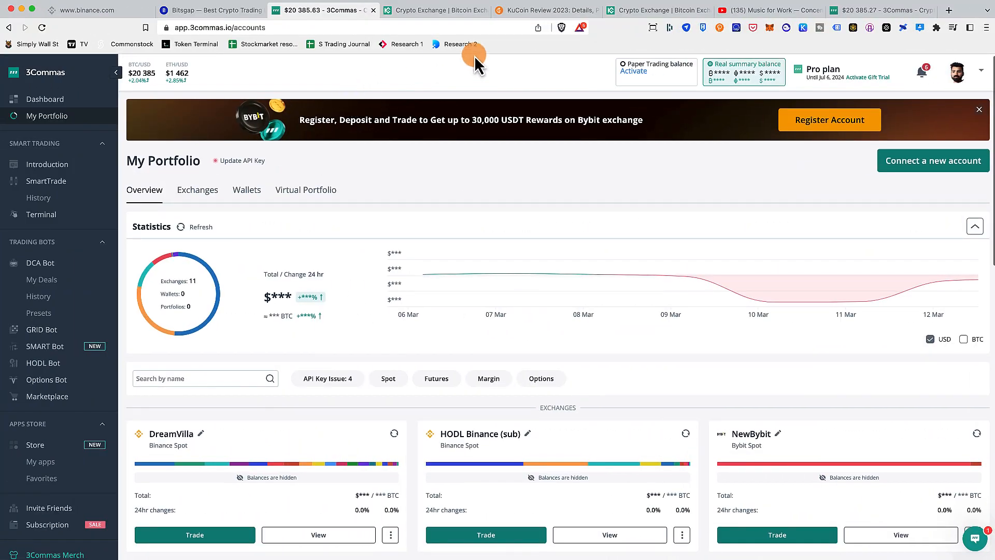
{"action": "left_click", "coordinate": [527, 17]}
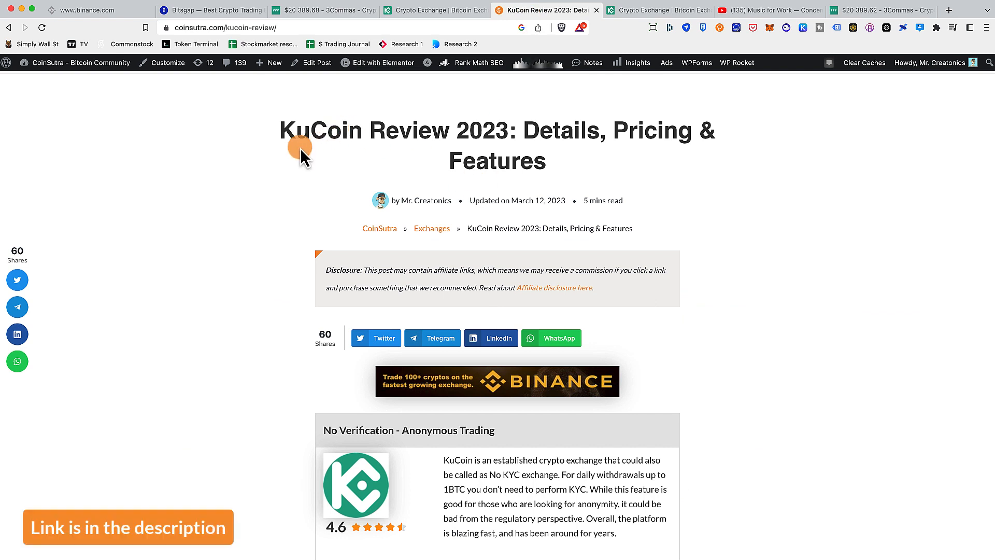
{"action": "left_click_drag", "start_coordinate": [280, 132], "coordinate": [723, 135]}
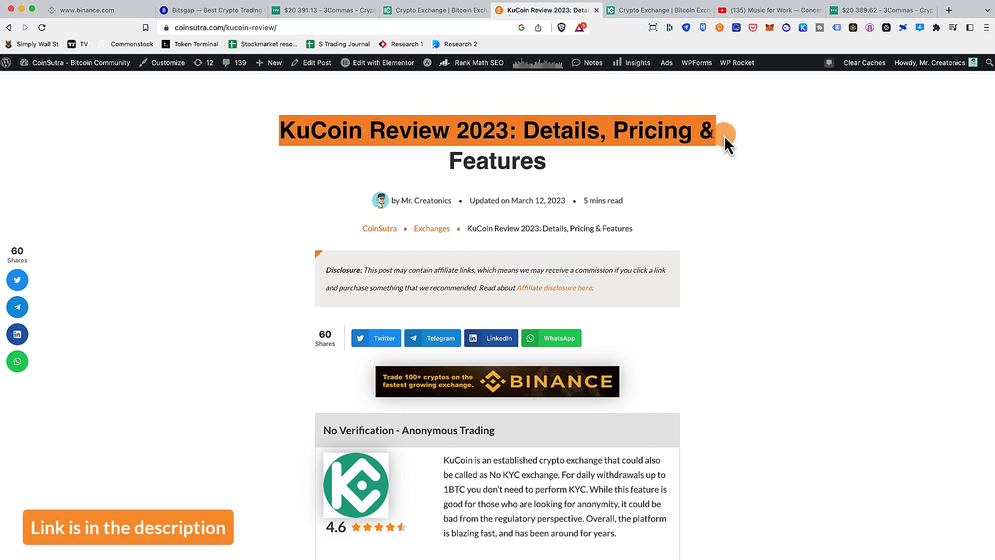
{"action": "left_click", "coordinate": [424, 147]}
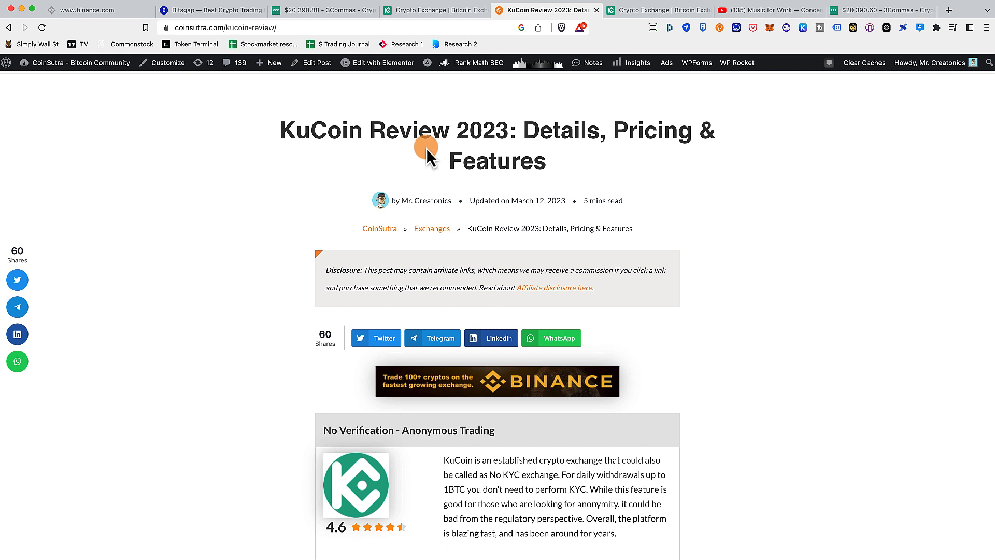
Switch to the KuCoin assets page and open API Management for the account
{"action": "left_click", "coordinate": [638, 10]}
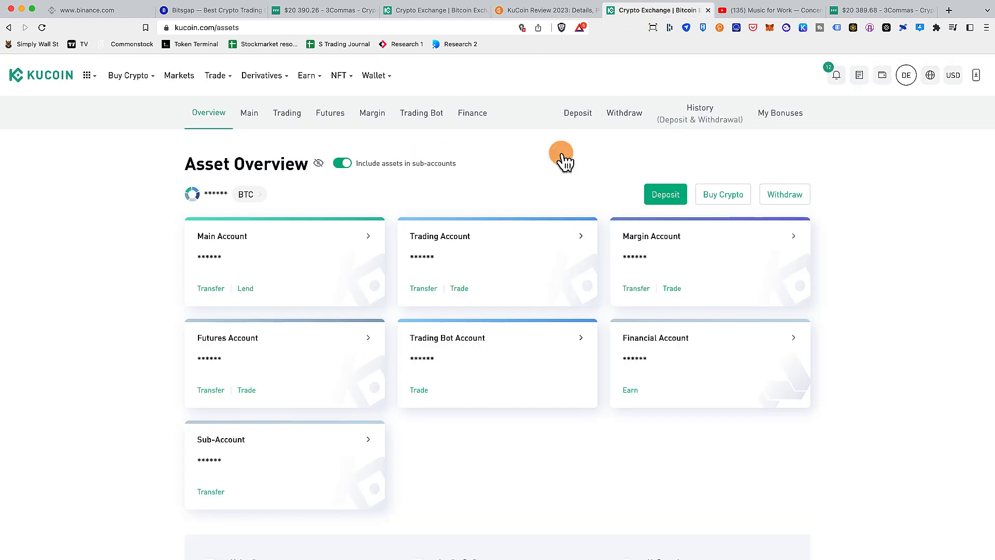
{"action": "scroll", "coordinate": [860, 185], "scroll_direction": "down", "scroll_amount": 1}
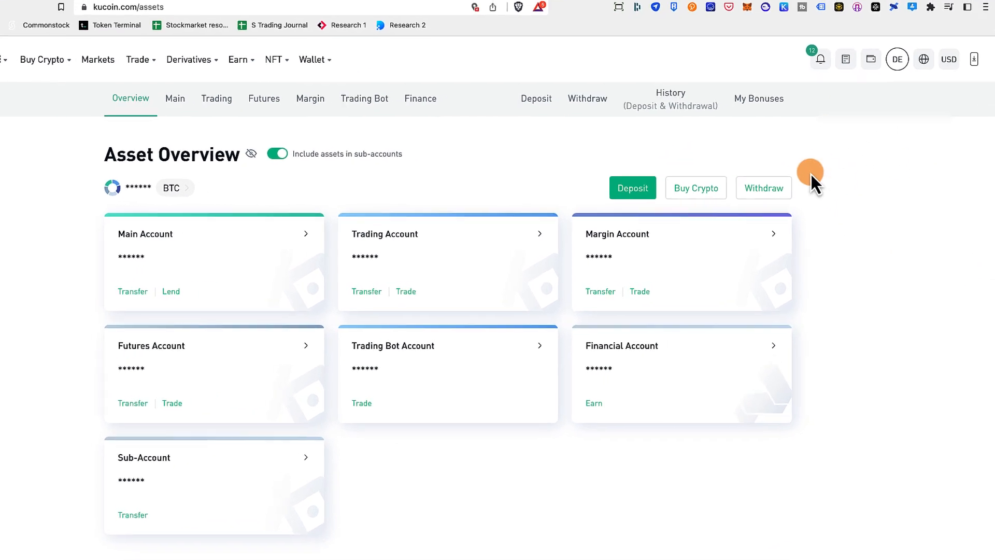
{"action": "mouse_move", "coordinate": [887, 46]}
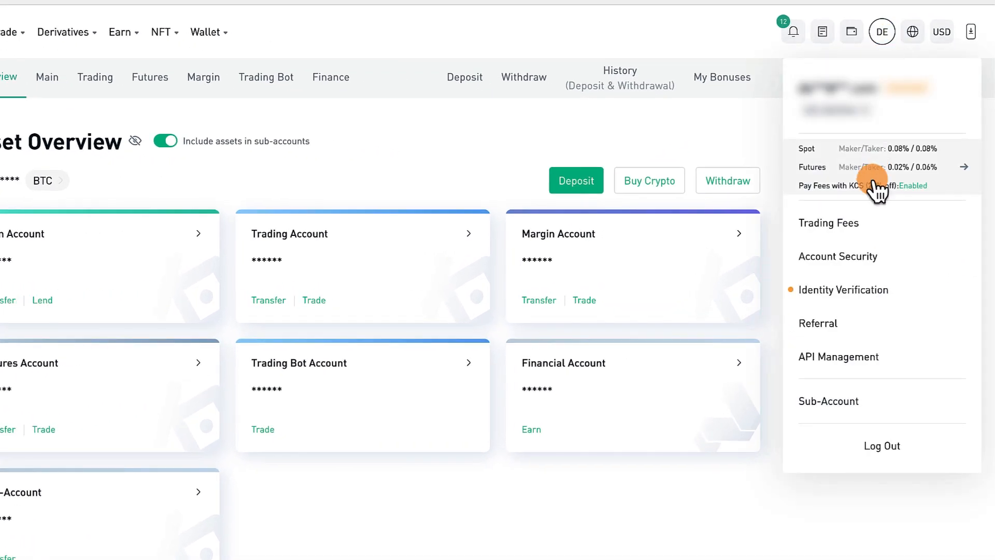
{"action": "left_click", "coordinate": [856, 356]}
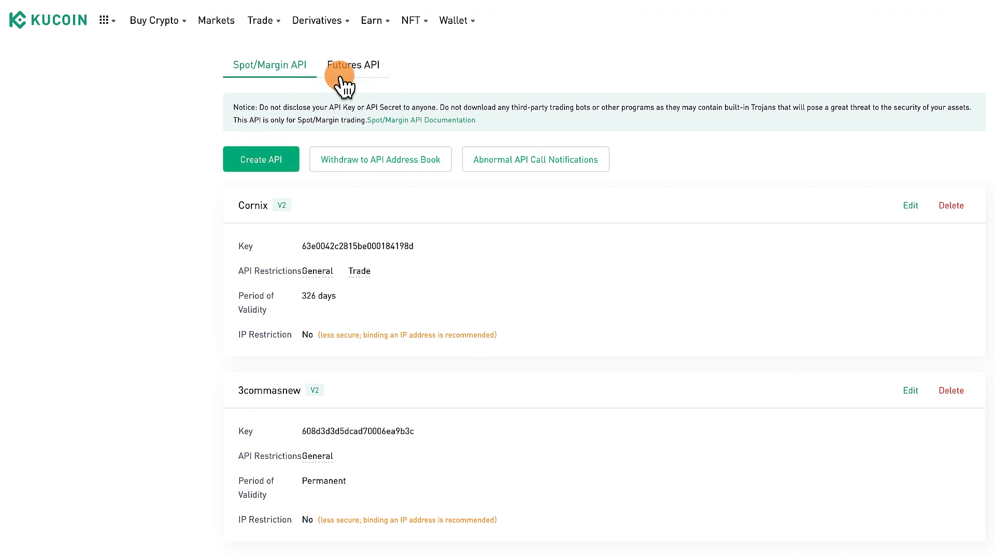
Check the Futures API section, then start a new Spot/Margin API and name it 3Commas
{"action": "left_click", "coordinate": [357, 66]}
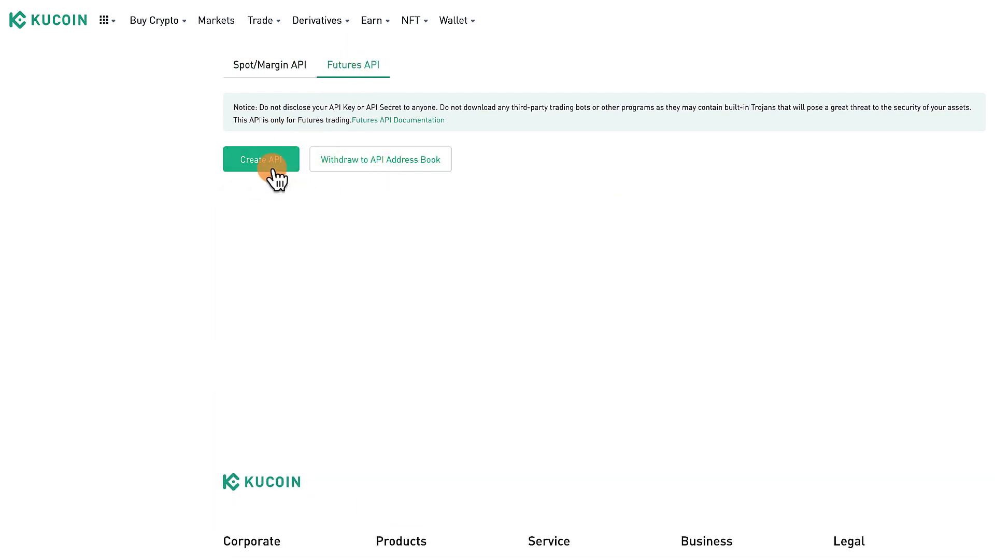
{"action": "left_click", "coordinate": [256, 66]}
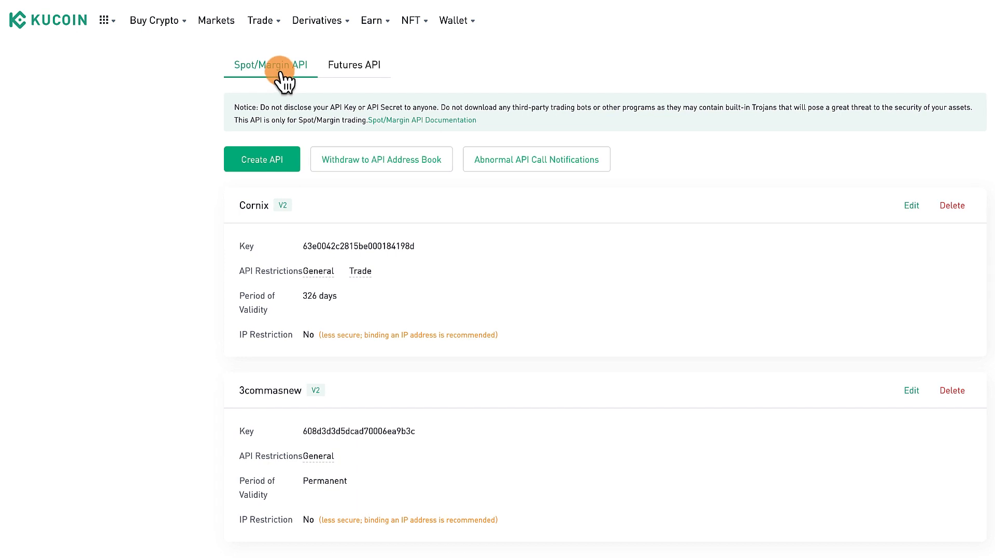
{"action": "left_click", "coordinate": [259, 165]}
{"action": "left_click", "coordinate": [555, 216]}
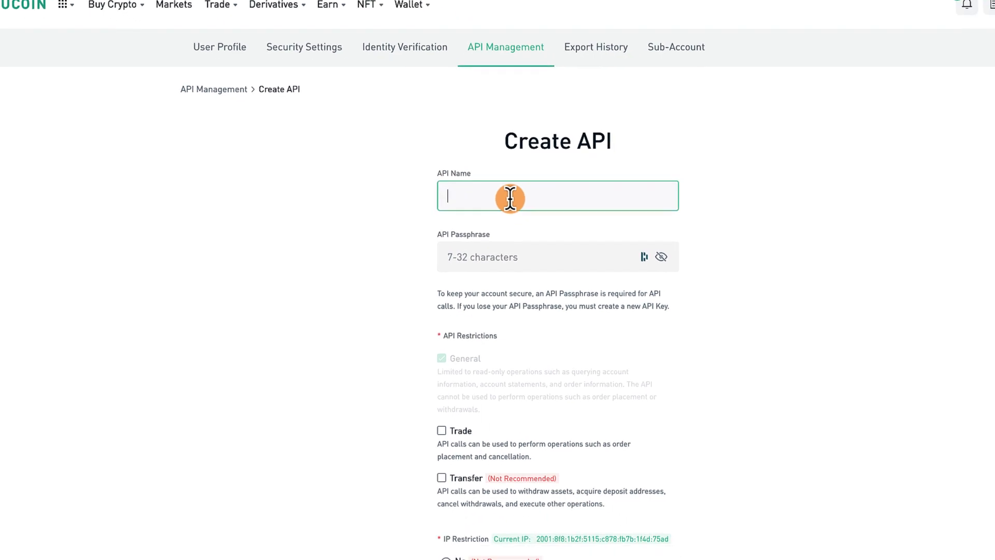
{"action": "type", "text": "#"}
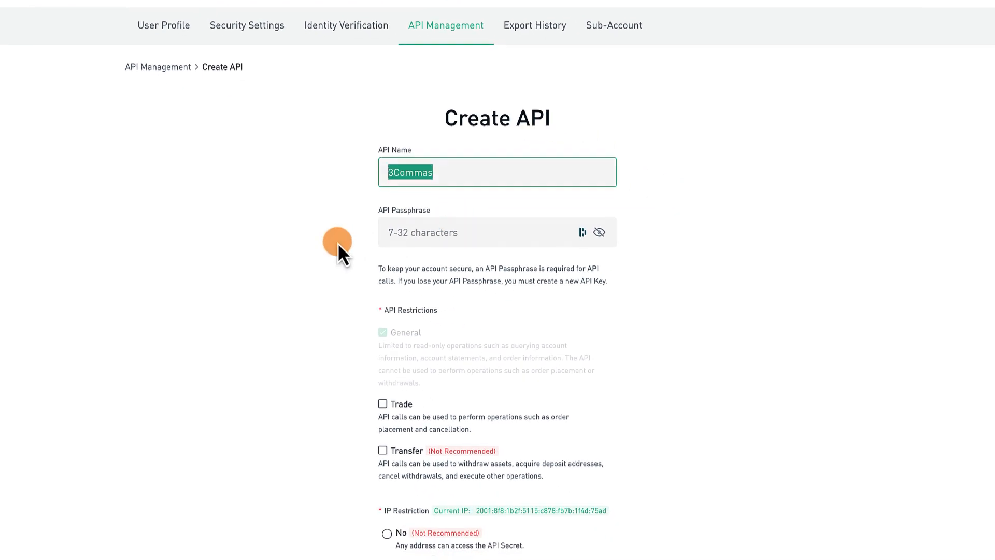
{"action": "left_click", "coordinate": [337, 243]}
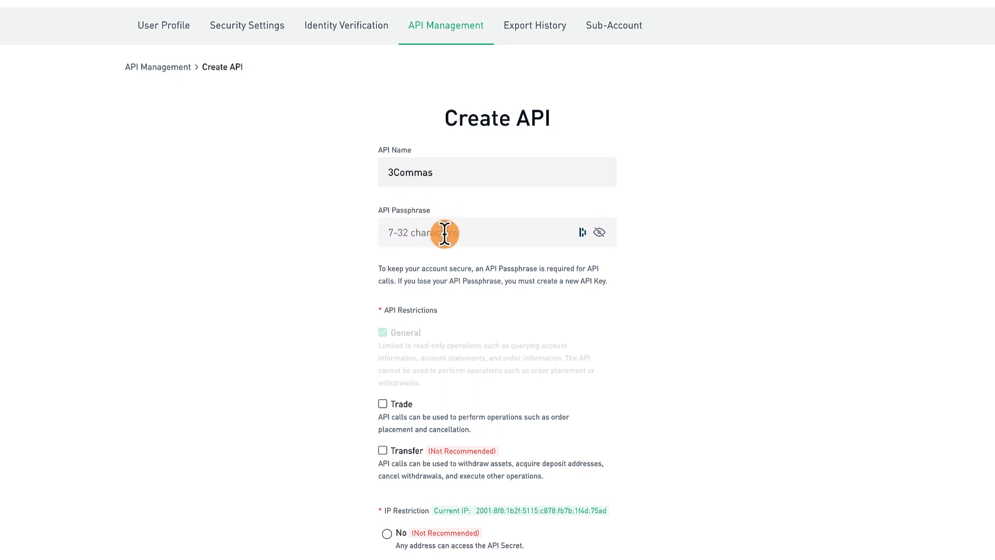
Fill in the API passphrase and enable the Trade permission for the new API
{"action": "left_click", "coordinate": [440, 232]}
{"action": "key", "text": "ctrl+v"}
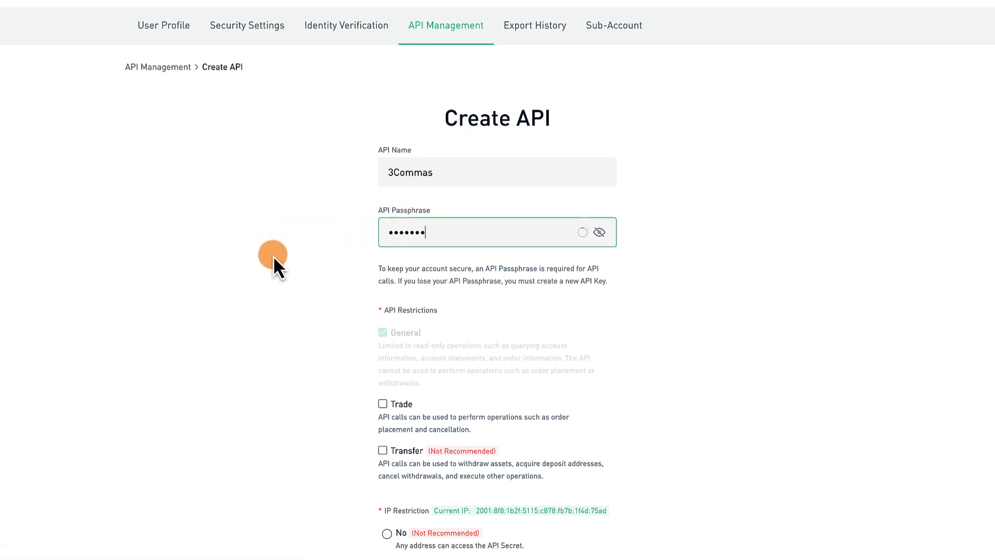
{"action": "scroll", "coordinate": [272, 254], "scroll_direction": "down", "scroll_amount": 3}
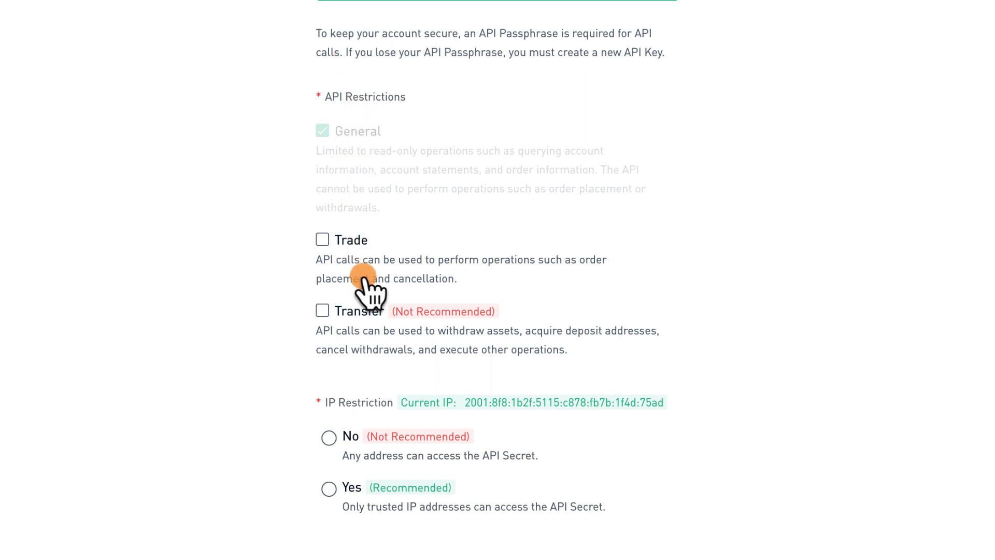
{"action": "left_click", "coordinate": [319, 239]}
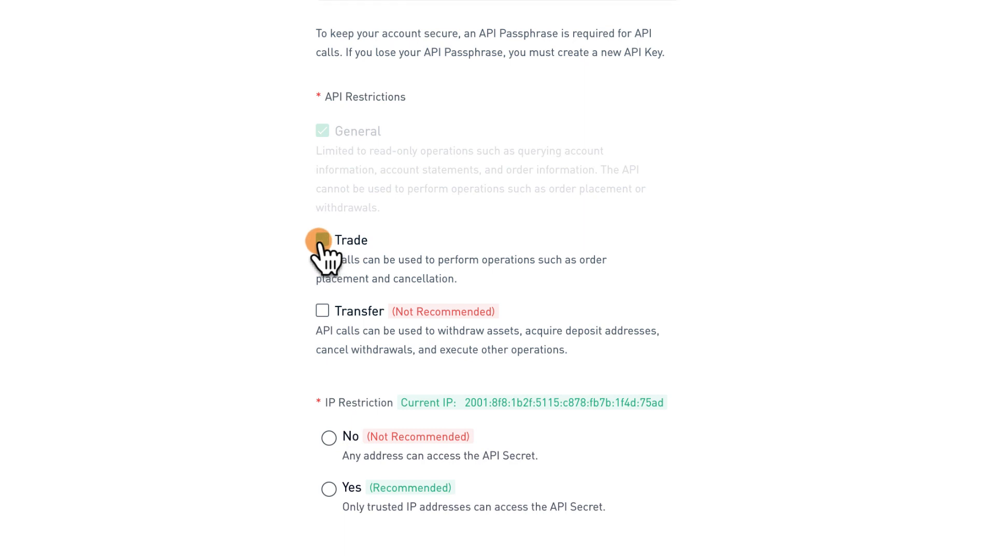
{"action": "scroll", "coordinate": [407, 254], "scroll_direction": "down", "scroll_amount": 3}
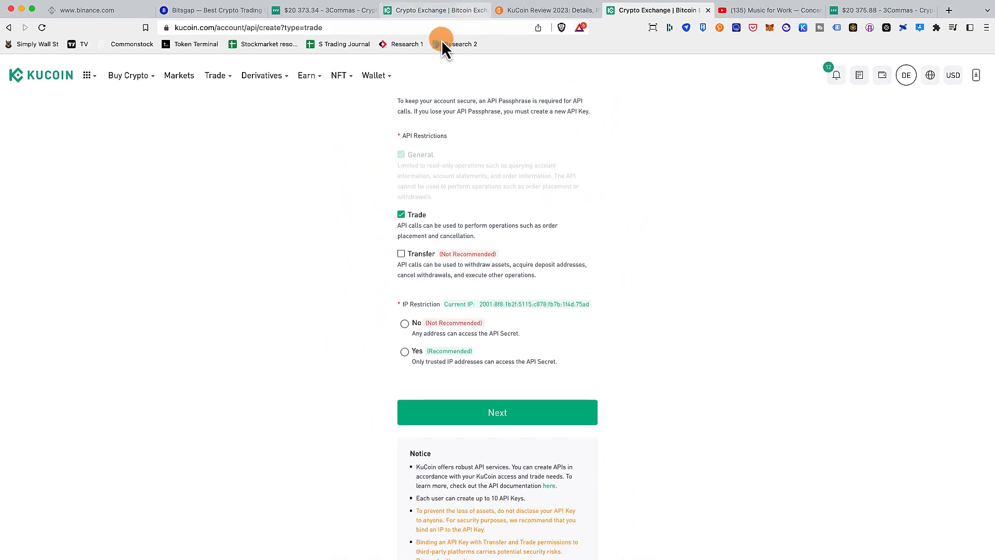
Switch to 3Commas and start connecting a new exchange account with KuCoin as the exchange
{"action": "left_click", "coordinate": [337, 13]}
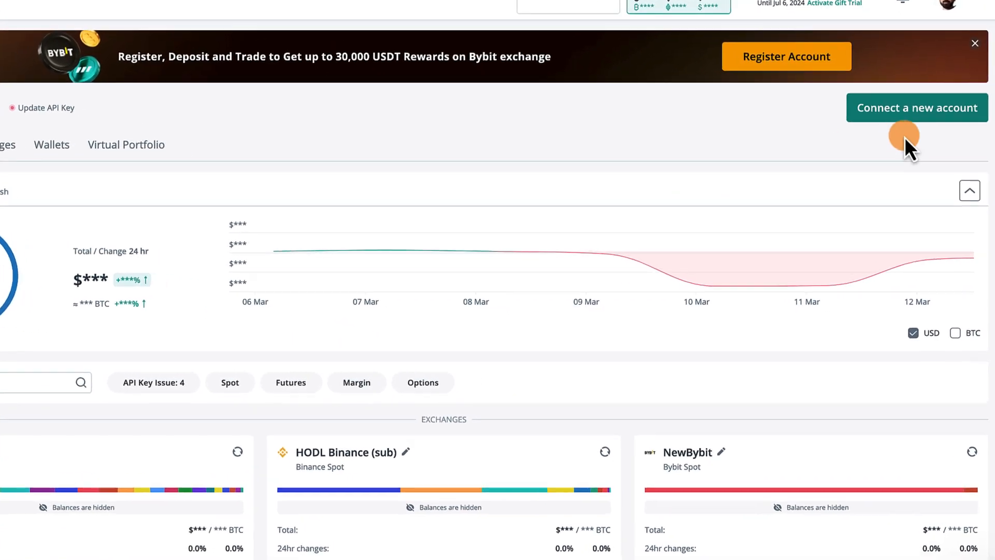
{"action": "left_click", "coordinate": [899, 102]}
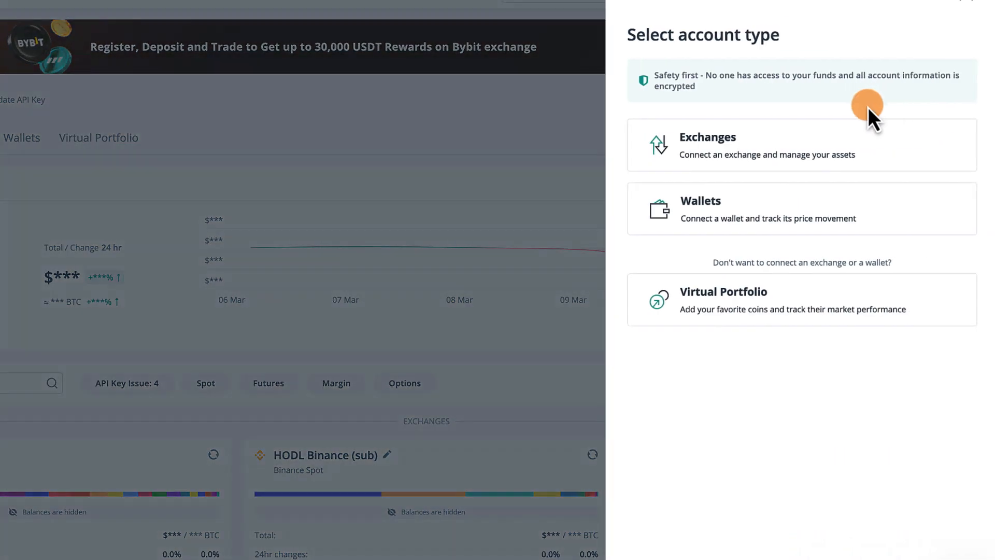
{"action": "left_click", "coordinate": [737, 147]}
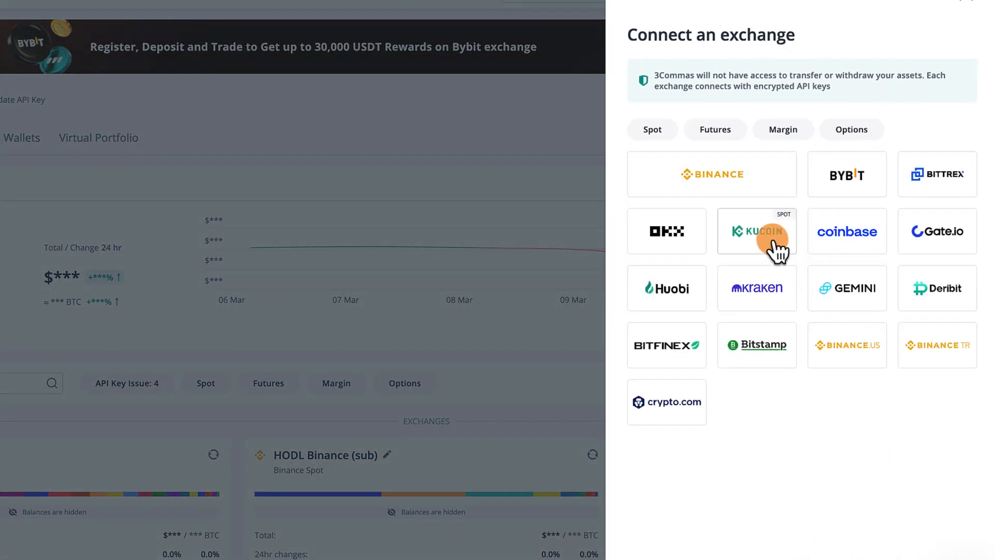
{"action": "left_click", "coordinate": [772, 240]}
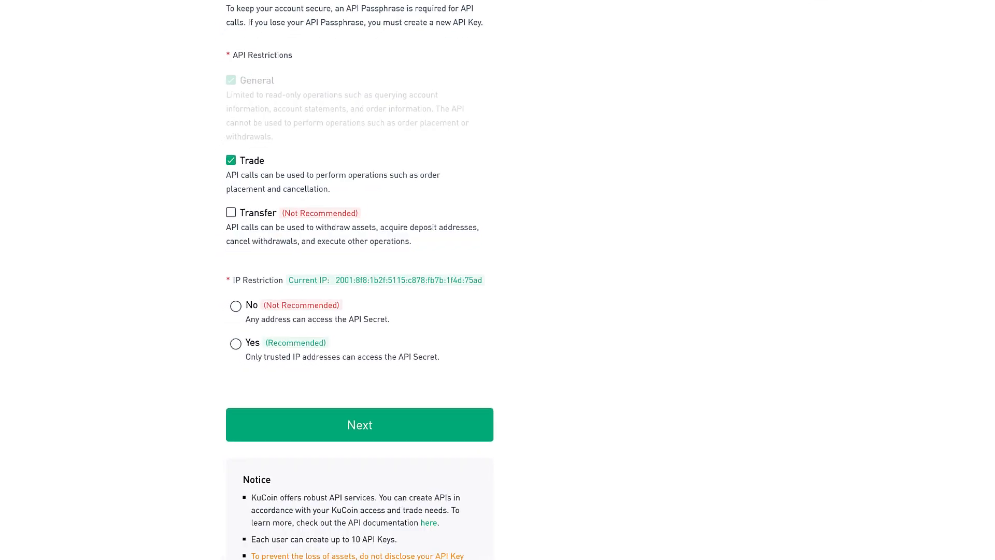
Return to KuCoin's Create API form and set IP Restriction to No with a Permanent period of validity
{"action": "left_click", "coordinate": [236, 306]}
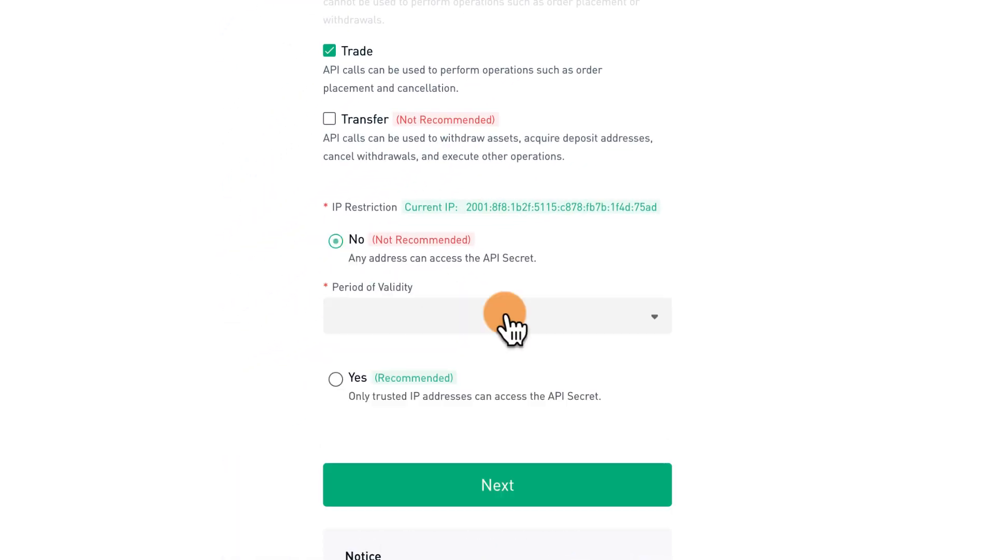
{"action": "left_click", "coordinate": [619, 324]}
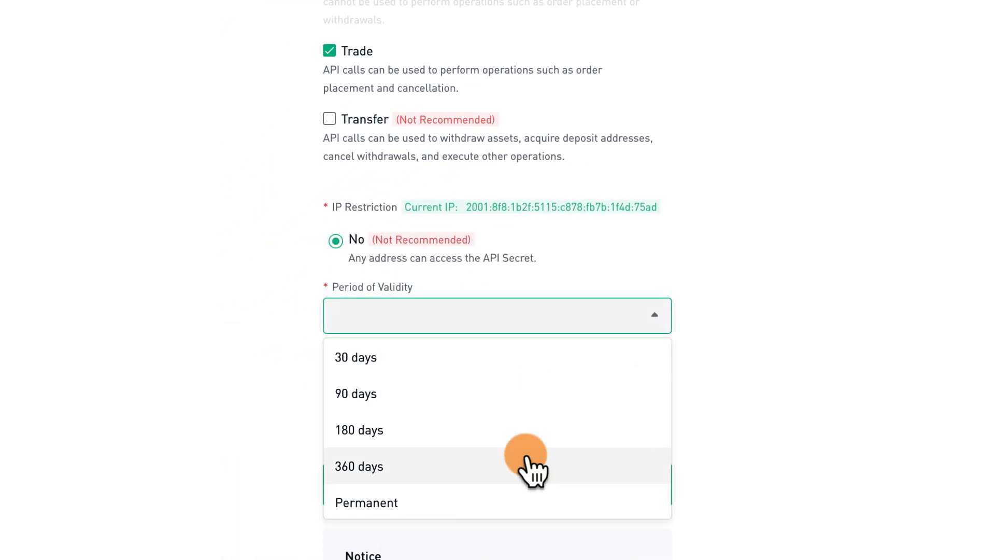
{"action": "left_click", "coordinate": [526, 493]}
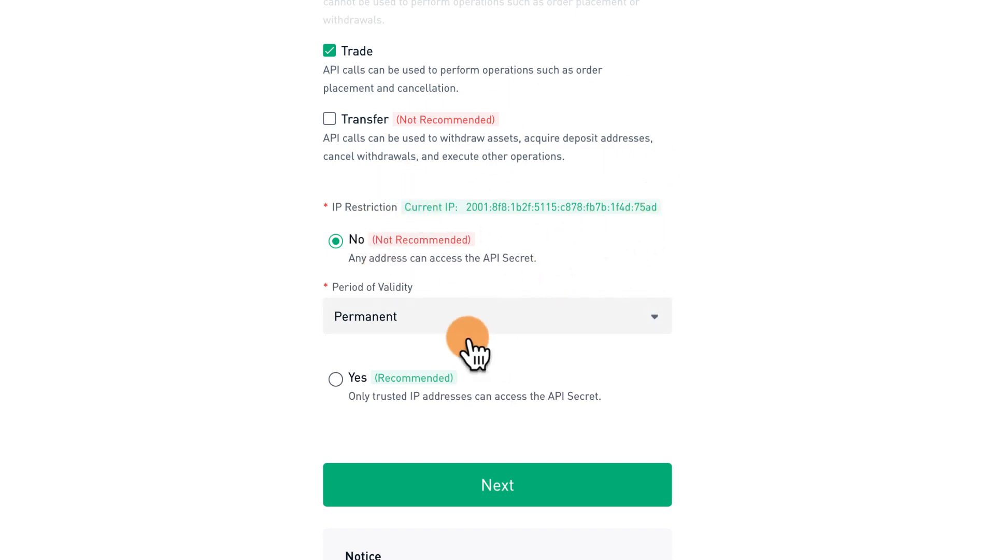
{"action": "left_click", "coordinate": [508, 317]}
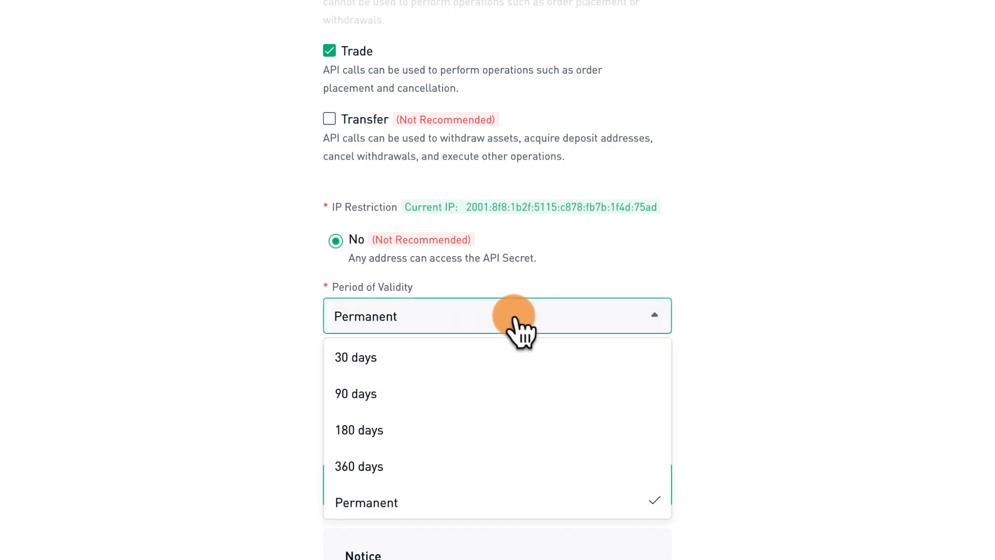
{"action": "left_click", "coordinate": [153, 391]}
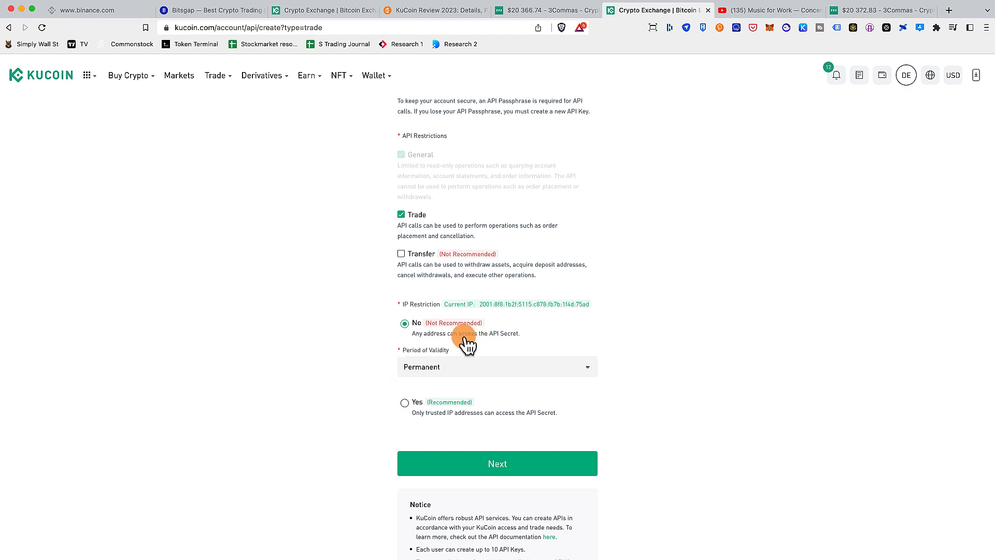
Review the name, passphrase, permission and IP settings of the new API and submit the form
{"action": "scroll", "coordinate": [469, 345], "scroll_direction": "up", "scroll_amount": 1}
{"action": "scroll", "coordinate": [405, 371], "scroll_direction": "up", "scroll_amount": 4}
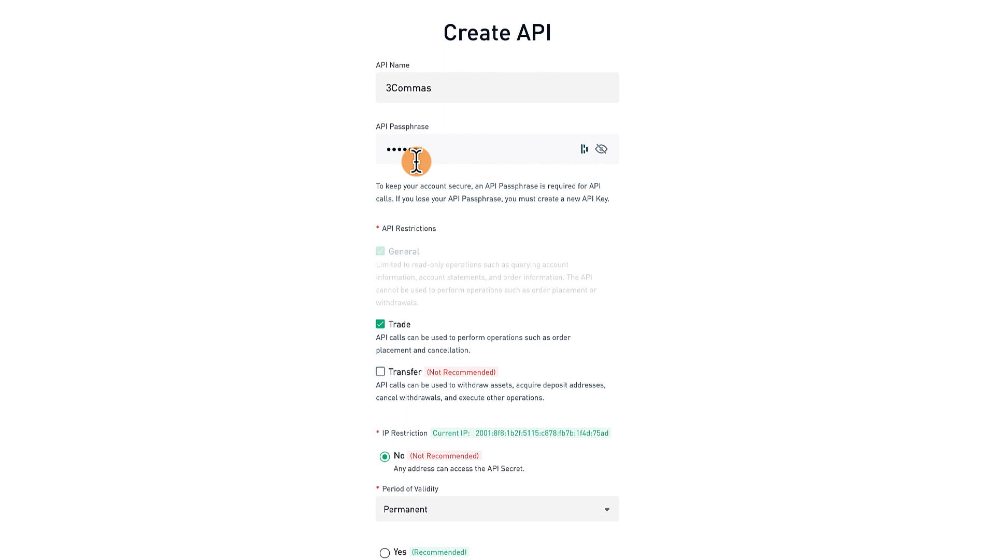
{"action": "scroll", "coordinate": [410, 160], "scroll_direction": "down", "scroll_amount": 3}
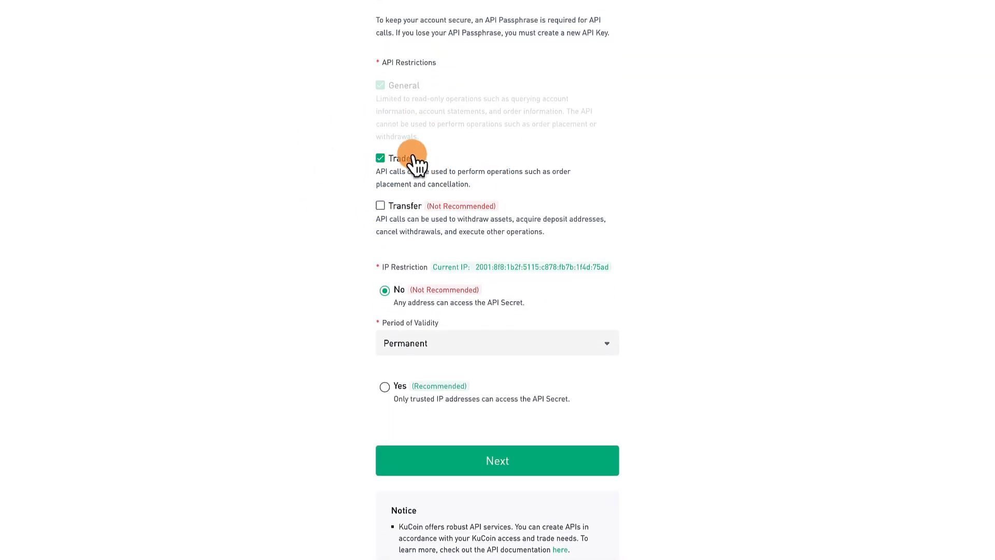
{"action": "scroll", "coordinate": [408, 93], "scroll_direction": "down", "scroll_amount": 1}
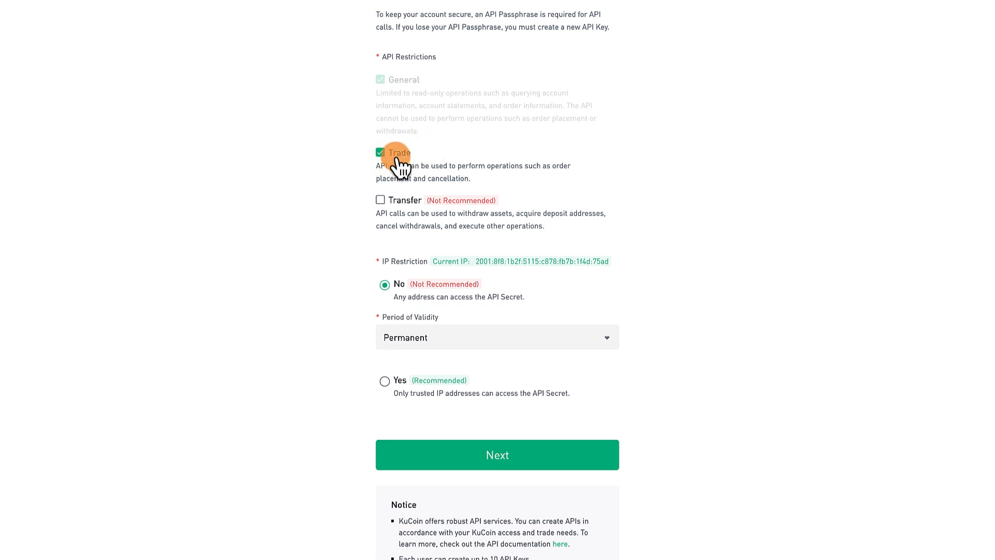
{"action": "scroll", "coordinate": [409, 167], "scroll_direction": "down", "scroll_amount": 3}
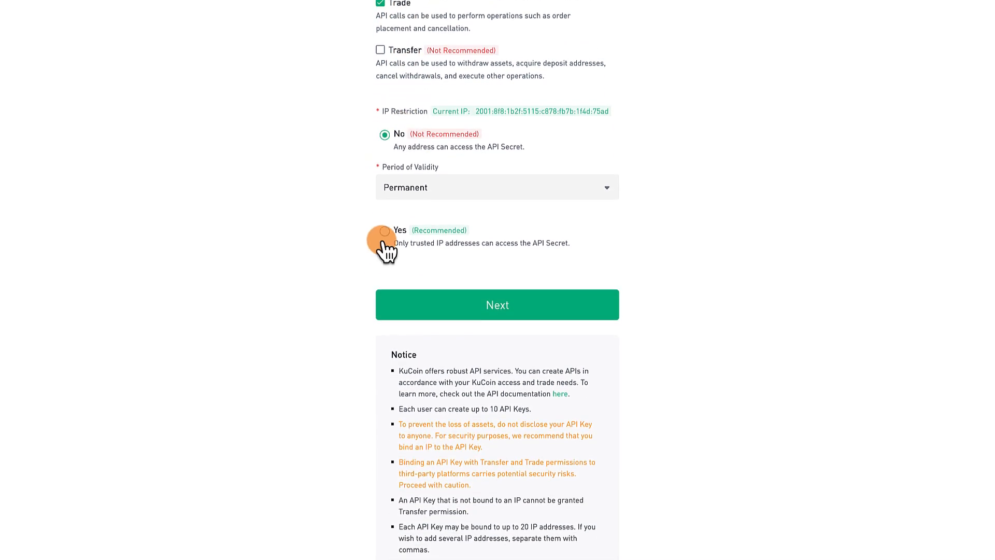
{"action": "scroll", "coordinate": [506, 304], "scroll_direction": "down", "scroll_amount": 1}
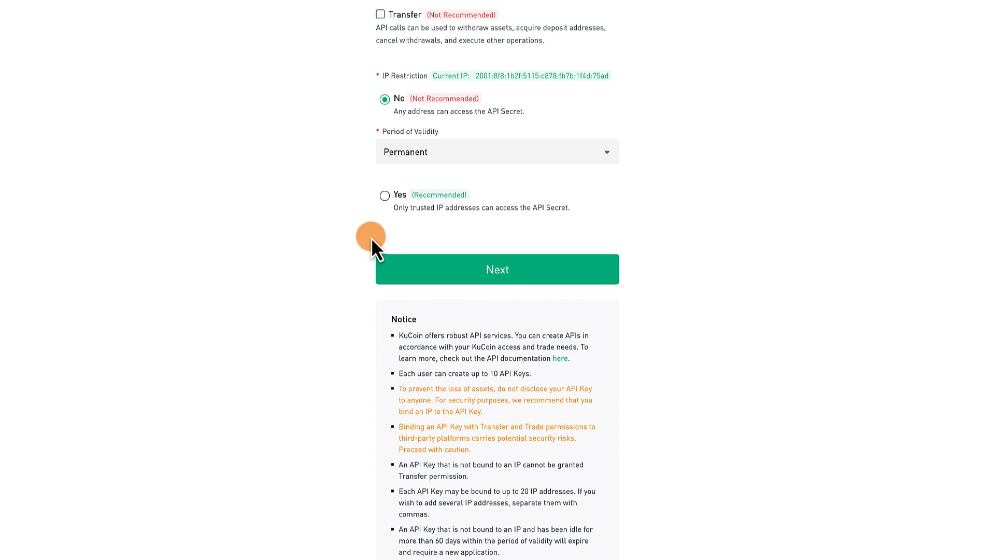
{"action": "left_click", "coordinate": [497, 269]}
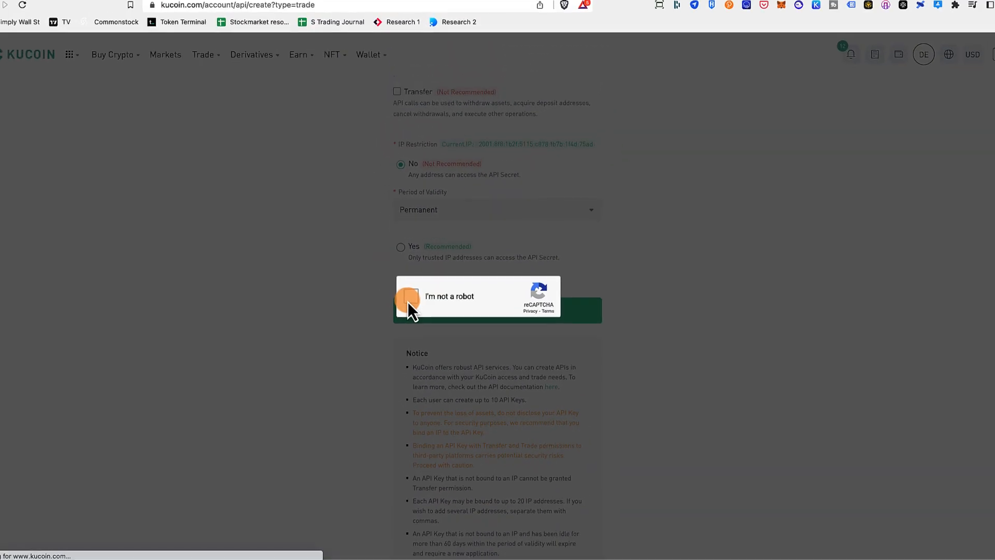
Pass the robot check and complete the security verification with the trading password, email verification code and Google 2FA code
{"action": "left_click", "coordinate": [409, 296]}
{"action": "left_click", "coordinate": [476, 317]}
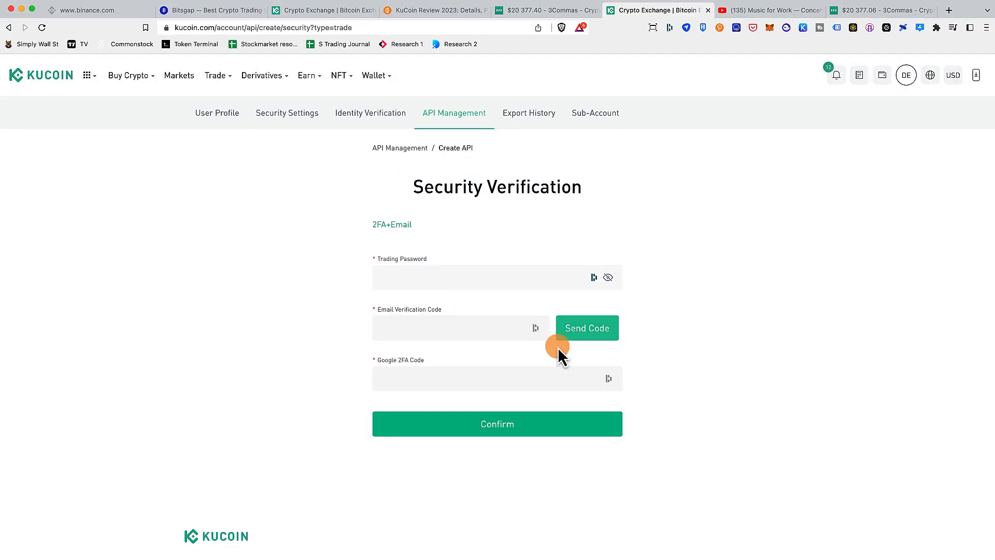
{"action": "left_click", "coordinate": [564, 334]}
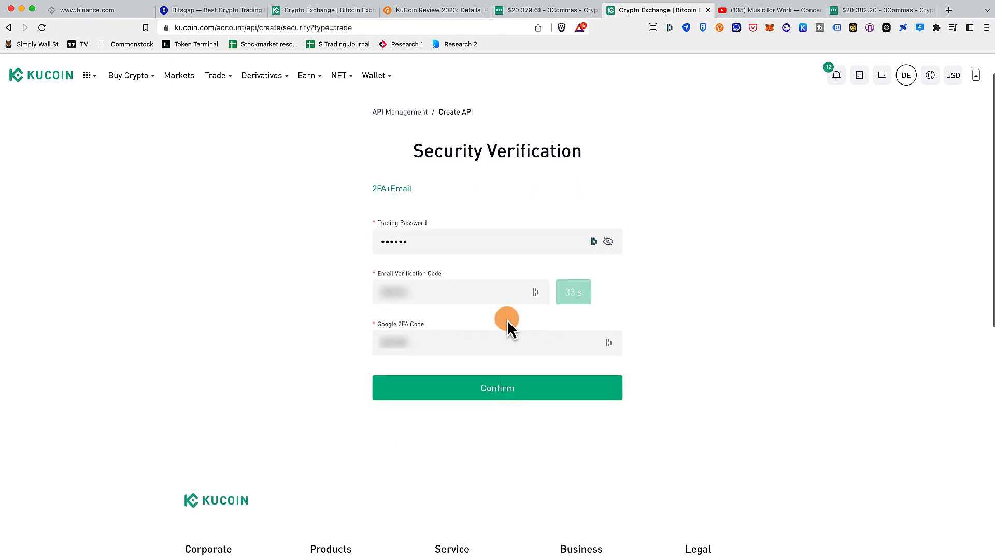
{"action": "key", "text": "Return"}
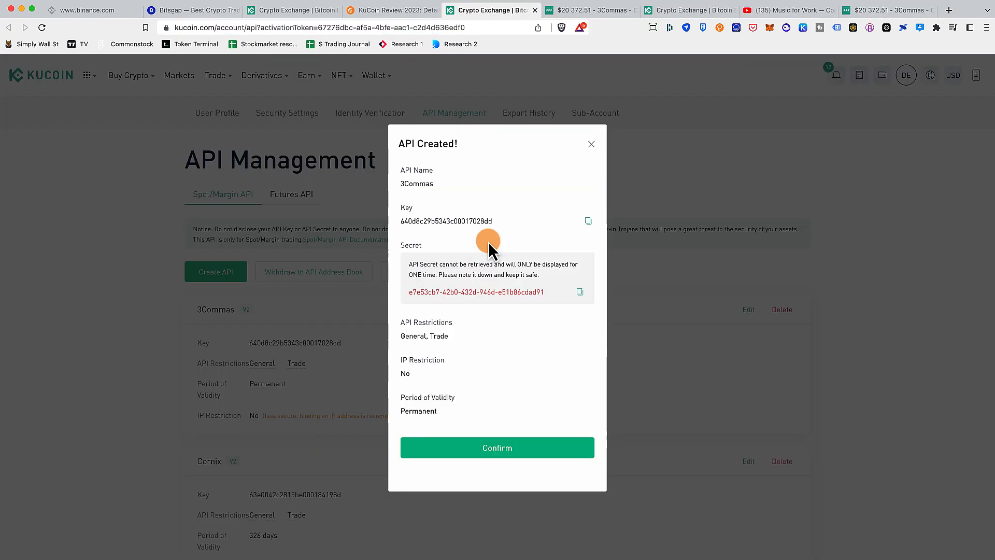
Copy the new API key from KuCoin, switch to 3Commas and paste it into the KuCoin connection's API Key field
{"action": "left_click", "coordinate": [643, 149]}
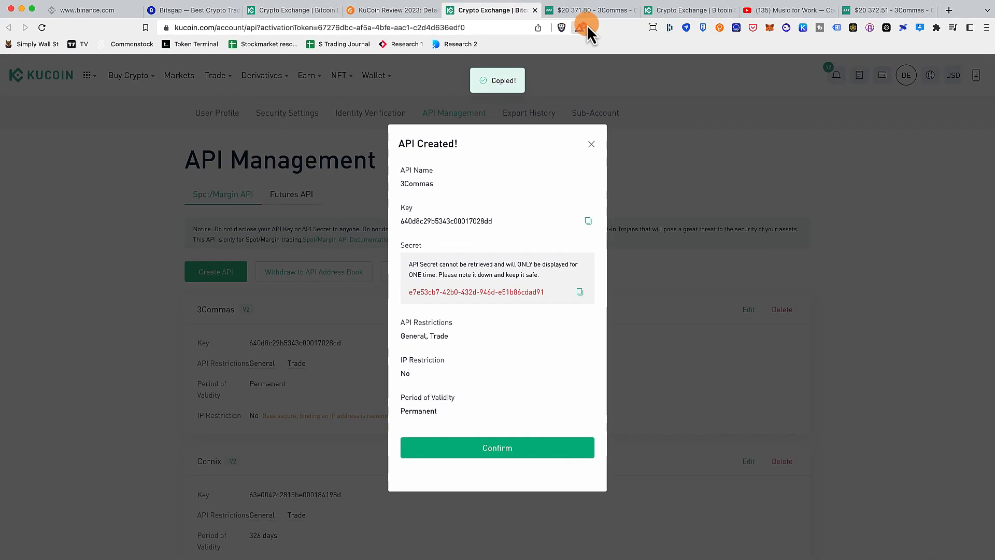
{"action": "left_click", "coordinate": [605, 0]}
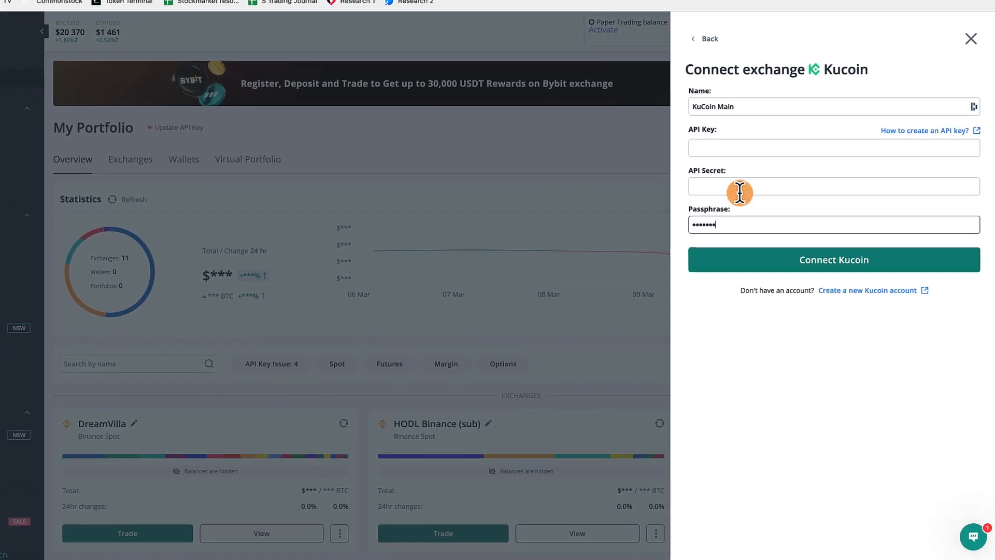
{"action": "left_click", "coordinate": [718, 145]}
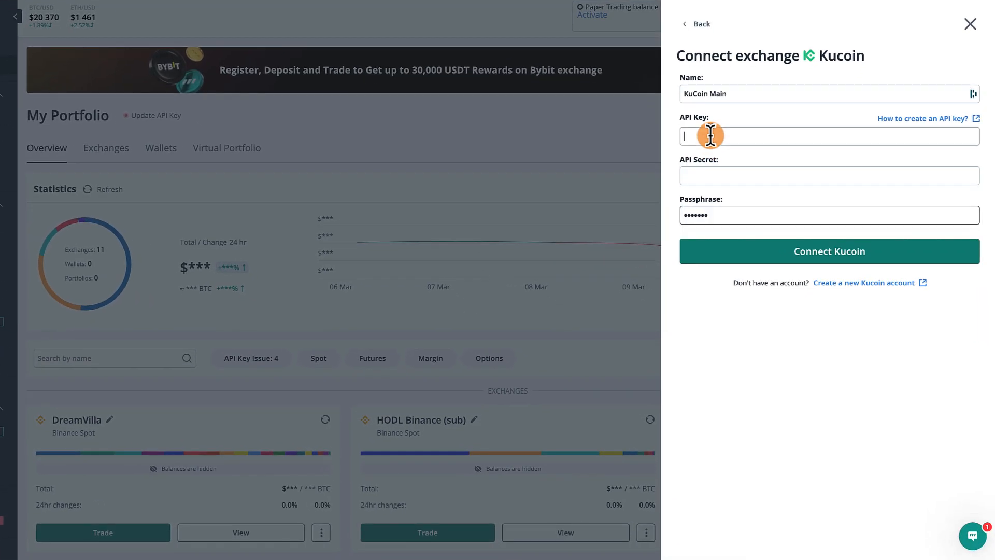
{"action": "key", "text": "ctrl+v"}
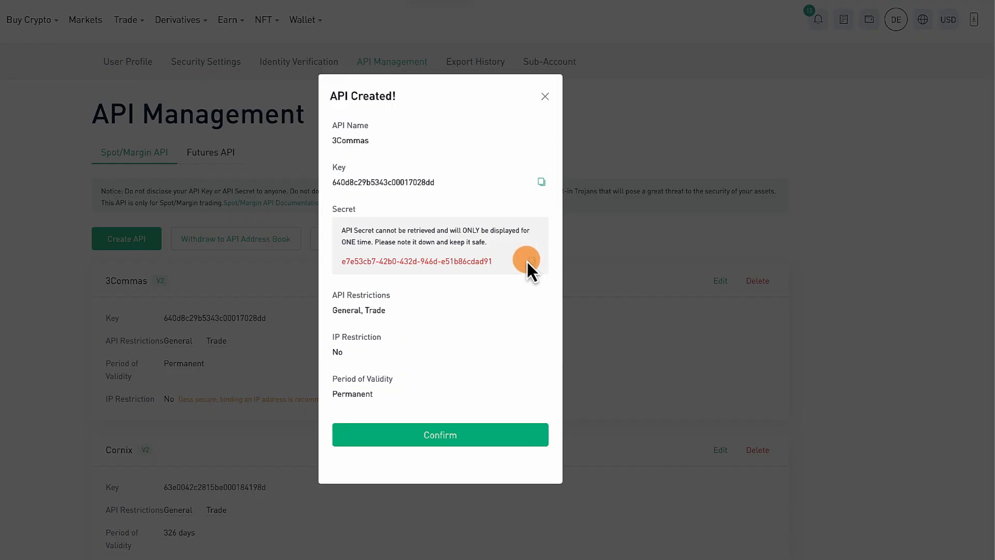
Copy the API secret from KuCoin into the API Secret field in 3Commas and connect the KuCoin account
{"action": "left_click", "coordinate": [531, 261]}
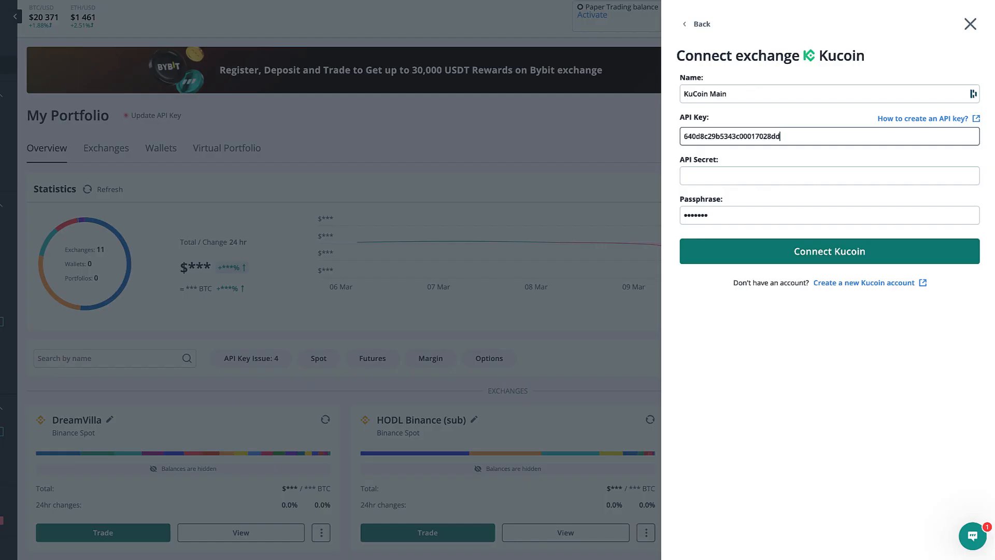
{"action": "left_click", "coordinate": [691, 178]}
{"action": "key", "text": "ctrl+v"}
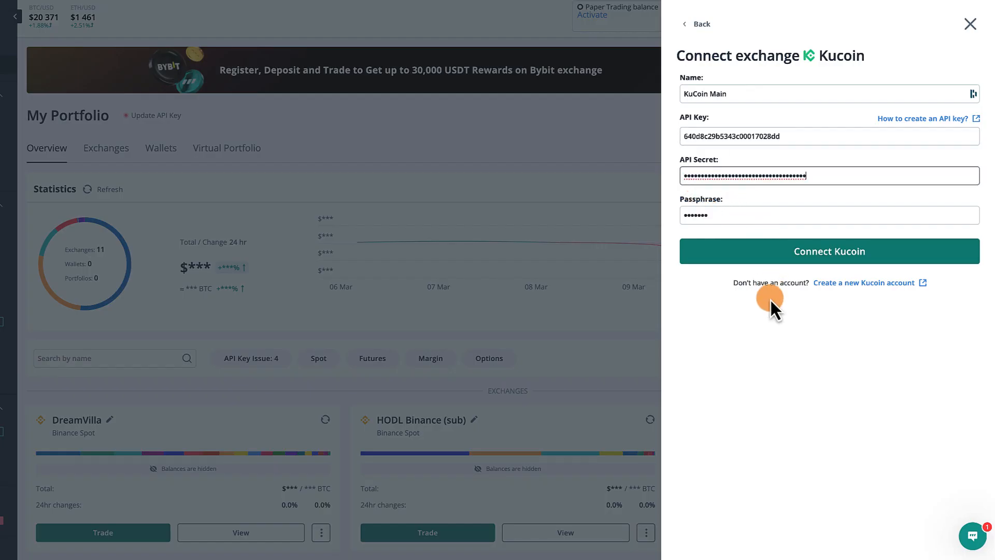
{"action": "left_click", "coordinate": [841, 250]}
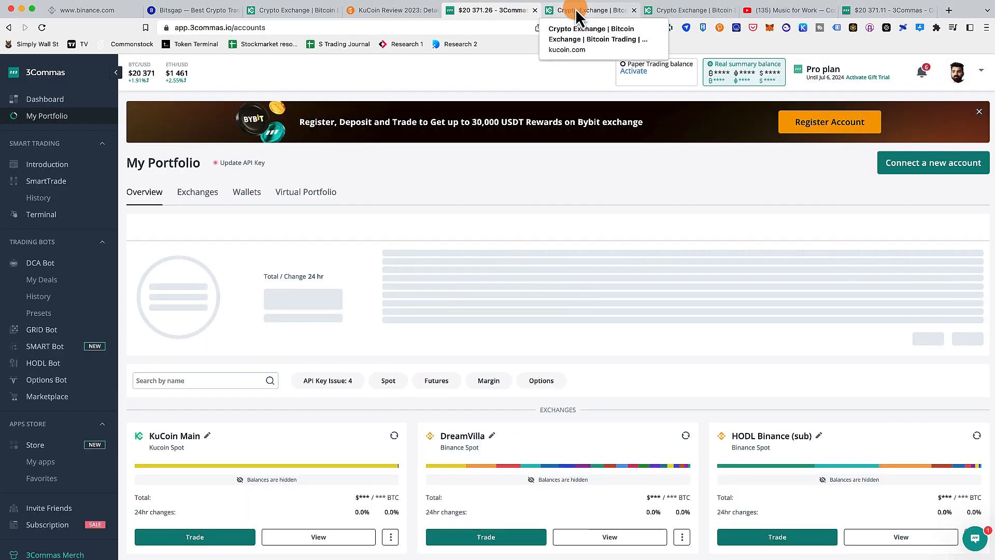
Return to KuCoin, confirm the created API's details and delete the Cornix API
{"action": "left_click", "coordinate": [575, 9]}
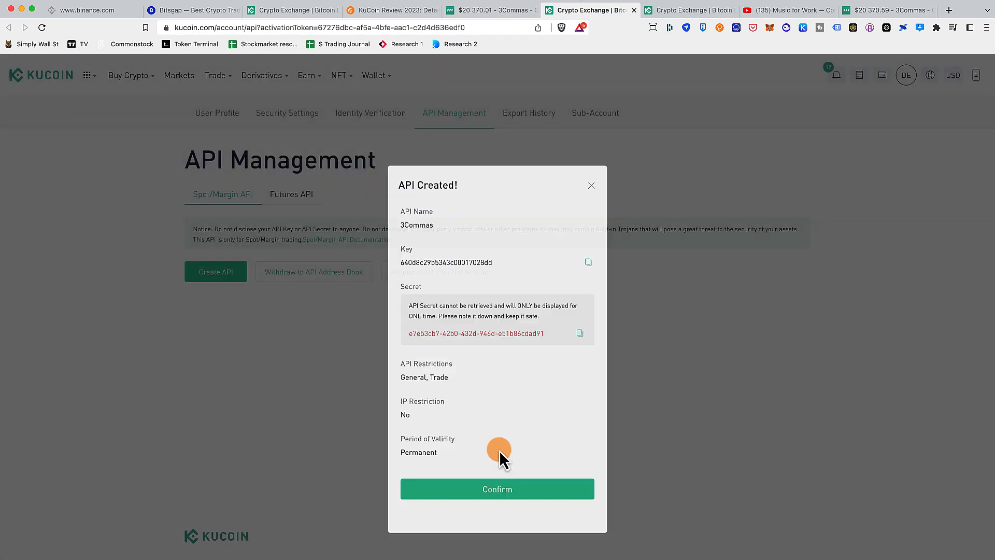
{"action": "left_click", "coordinate": [498, 449]}
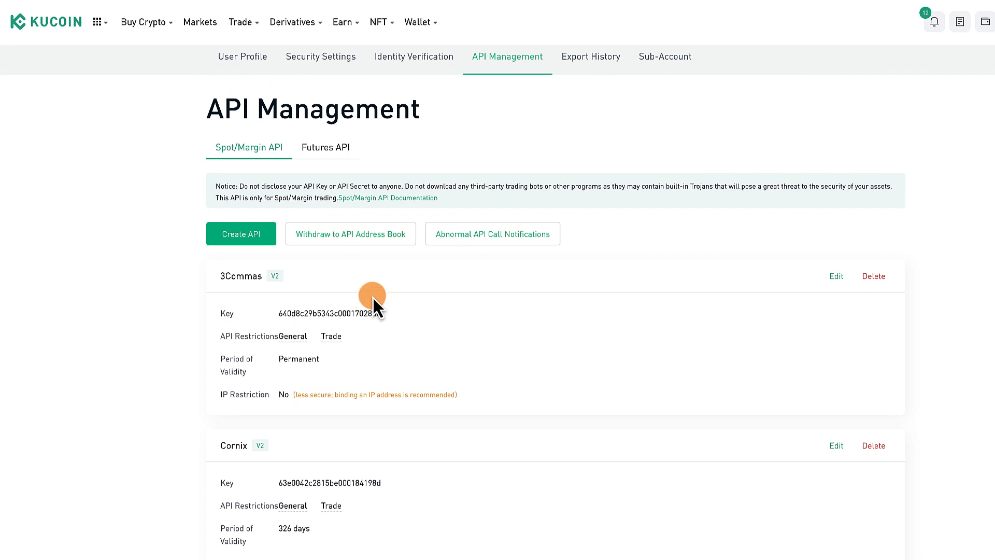
{"action": "left_click", "coordinate": [874, 445]}
{"action": "left_click", "coordinate": [671, 337]}
{"action": "scroll", "coordinate": [684, 299], "scroll_direction": "down", "scroll_amount": 1}
{"action": "scroll", "coordinate": [672, 299], "scroll_direction": "down", "scroll_amount": 1}
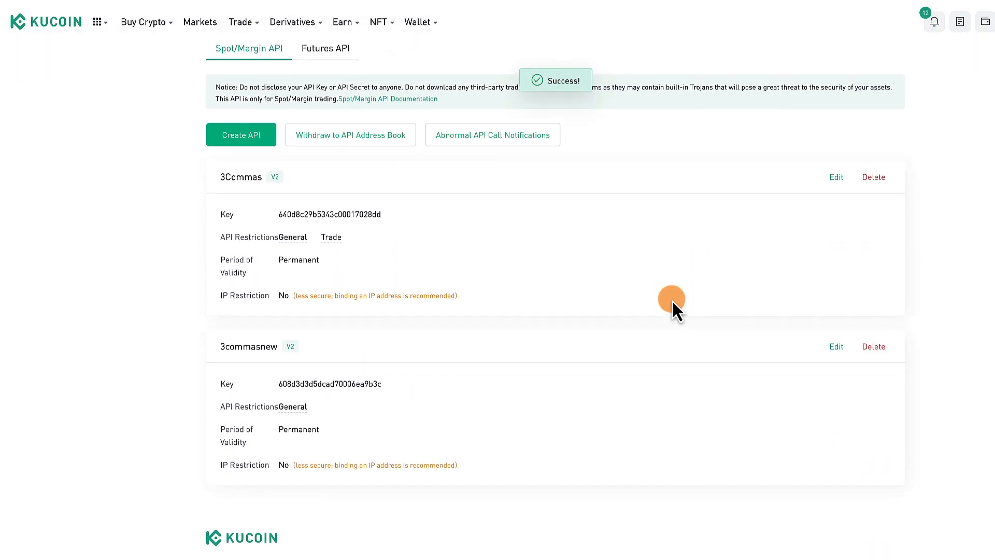
{"action": "scroll", "coordinate": [672, 300], "scroll_direction": "up", "scroll_amount": 1}
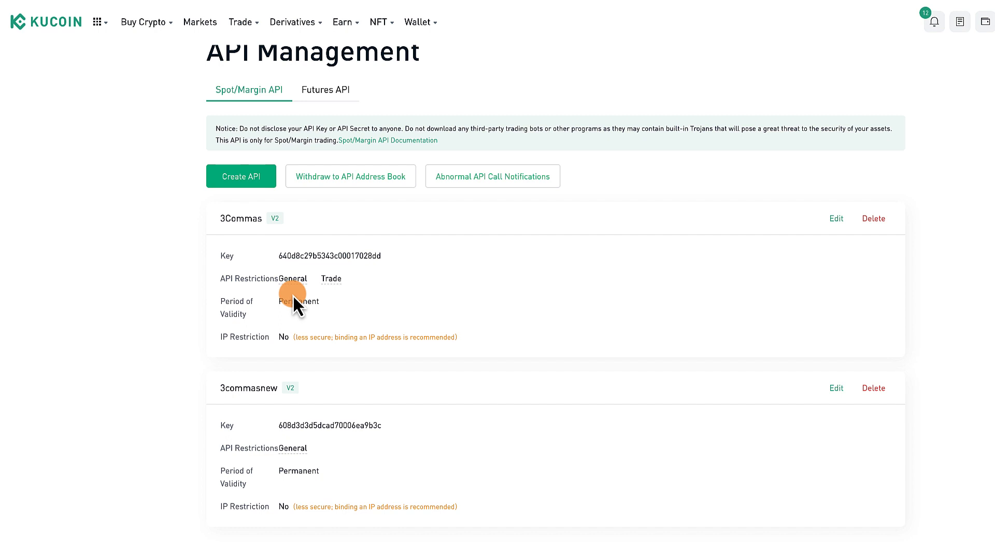
{"action": "scroll", "coordinate": [294, 294], "scroll_direction": "up", "scroll_amount": 1}
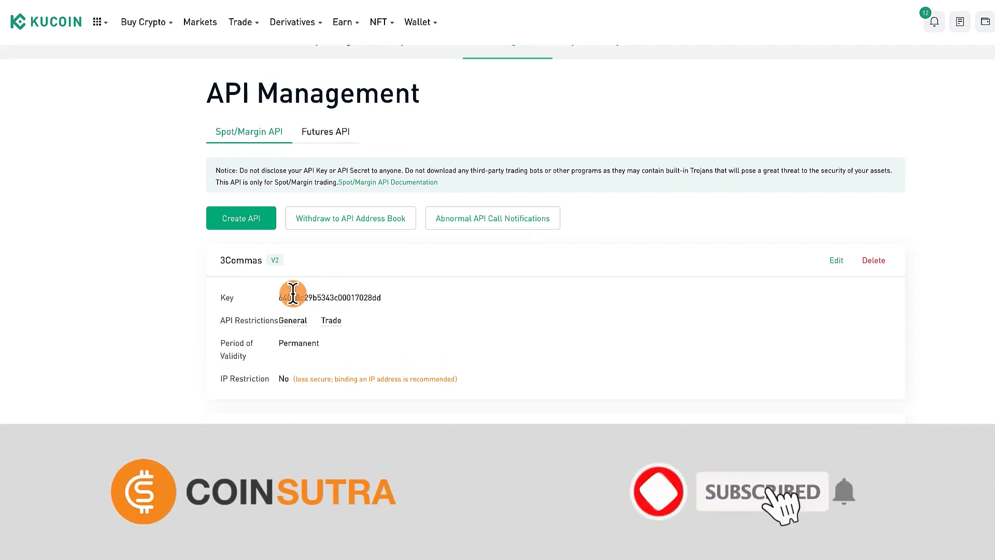